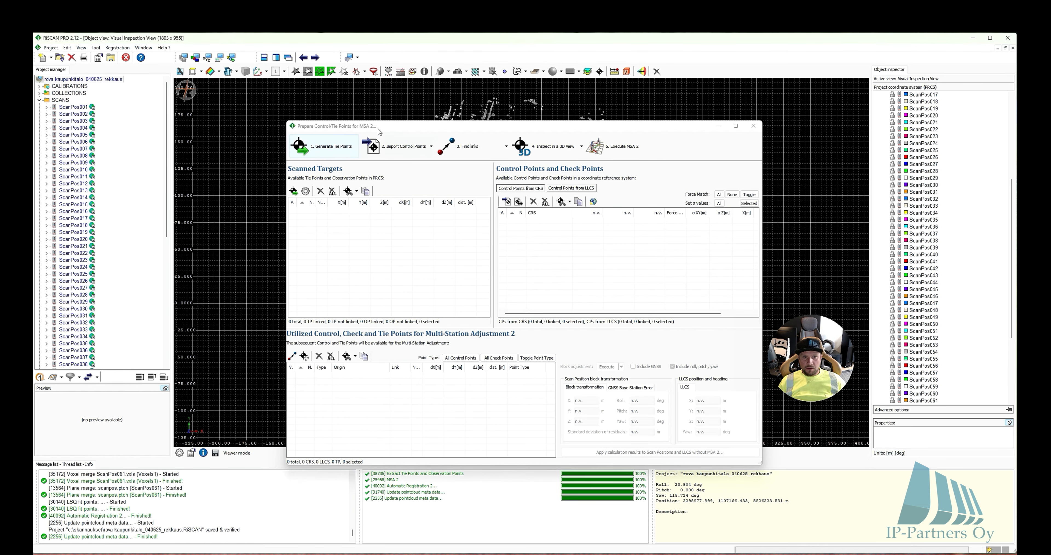
- Generate the tie points from the registered scan positions and look through the scanned targets list
{"action": "left_click", "coordinate": [322, 152]}
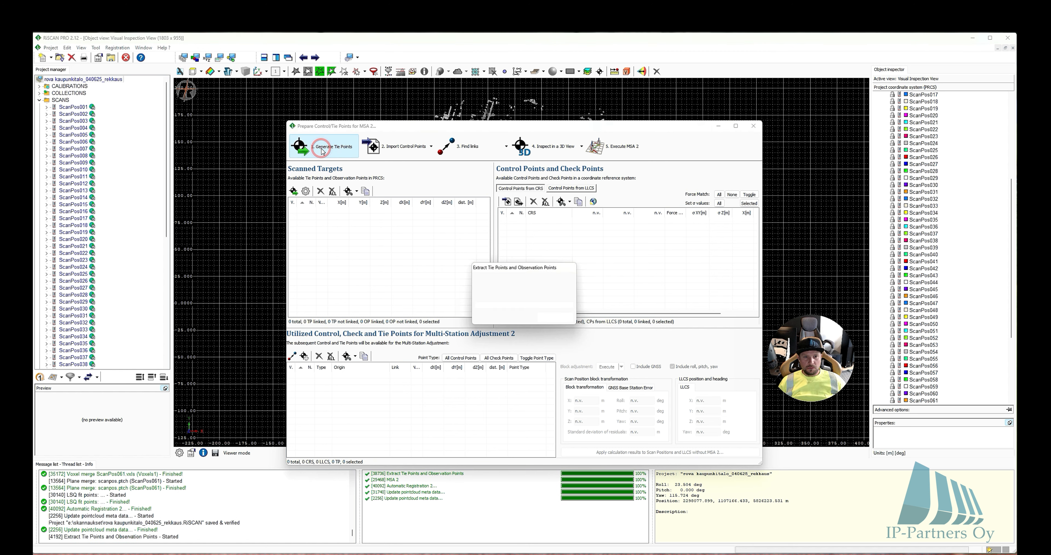
{"action": "scroll", "coordinate": [359, 280], "scroll_direction": "down", "scroll_amount": 1}
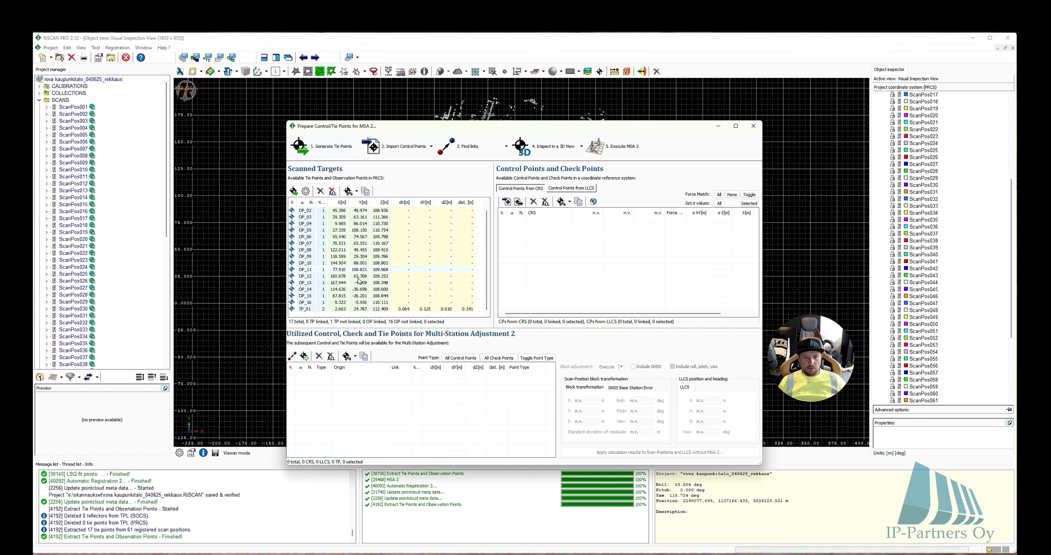
{"action": "scroll", "coordinate": [358, 279], "scroll_direction": "up", "scroll_amount": 1}
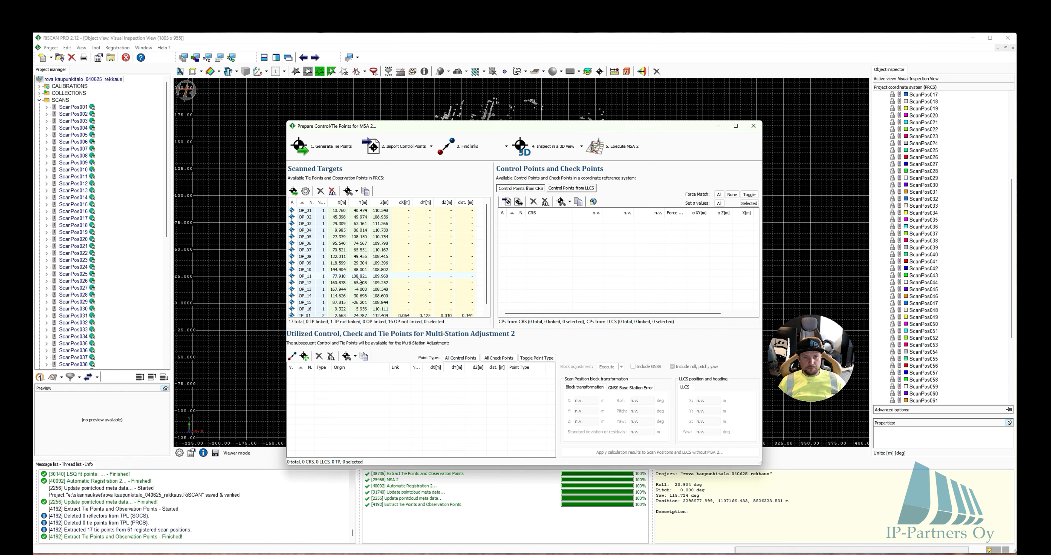
{"action": "scroll", "coordinate": [359, 280], "scroll_direction": "down", "scroll_amount": 1}
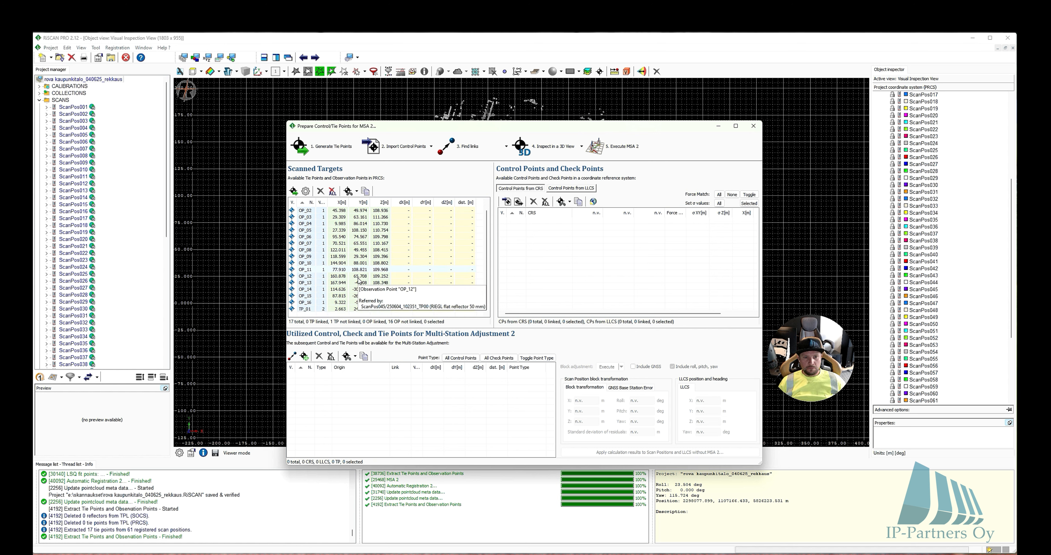
{"action": "scroll", "coordinate": [358, 280], "scroll_direction": "up", "scroll_amount": 1}
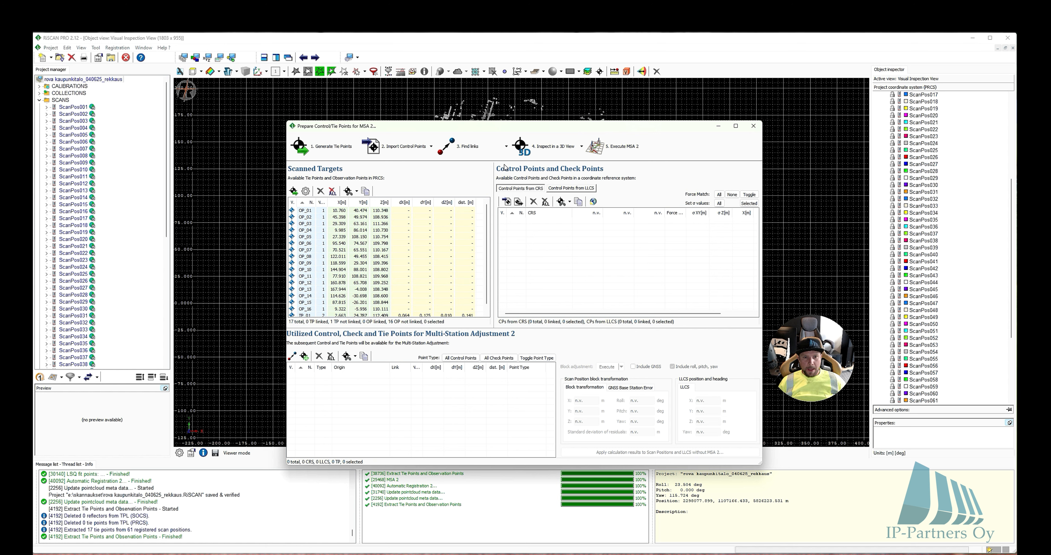
- Proceed to Multi-Station Adjustment 2 without using the unused tie point, and set GNSS outliers to utilize all GNSS measurements
{"action": "left_click", "coordinate": [620, 149]}
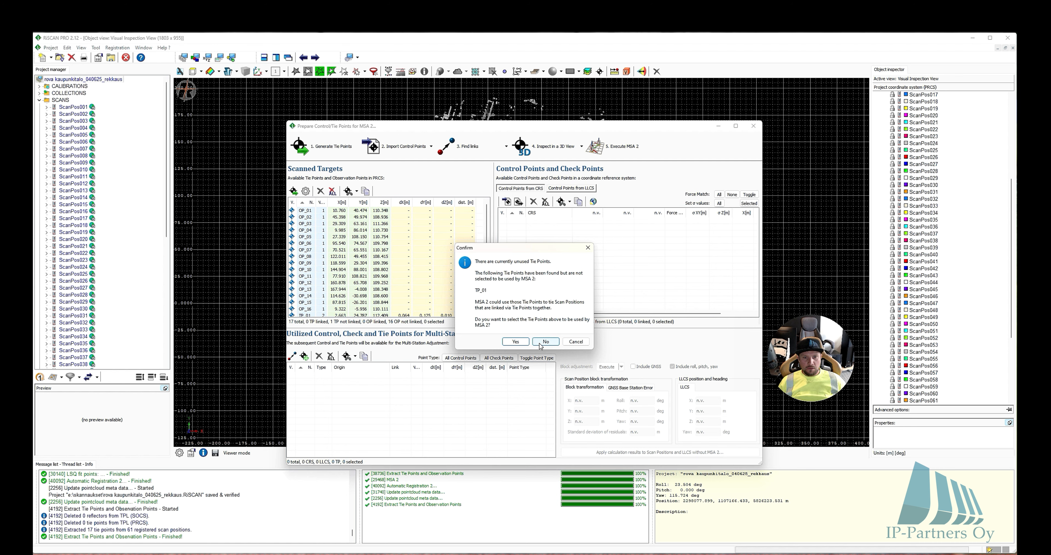
{"action": "left_click", "coordinate": [544, 342]}
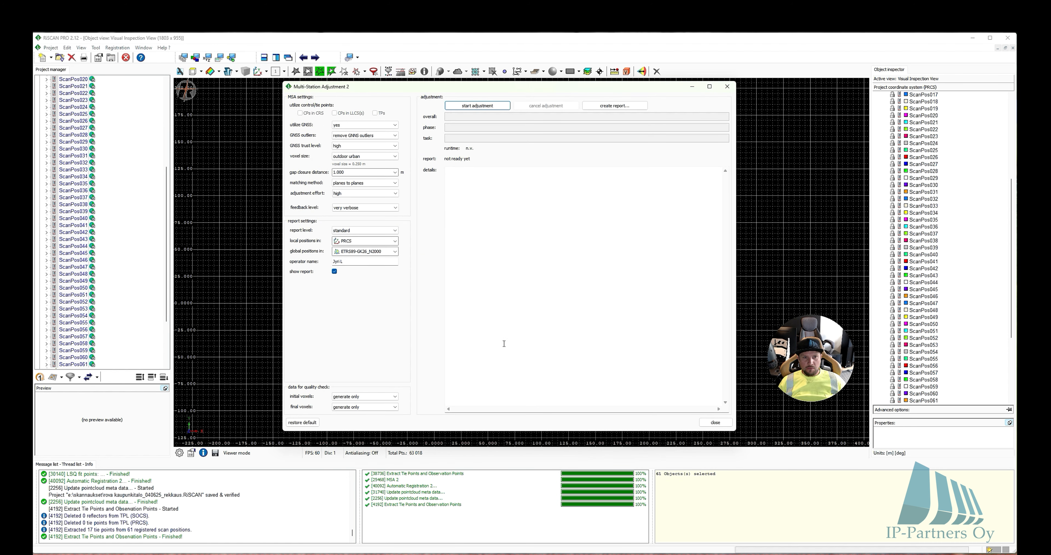
{"action": "left_click", "coordinate": [395, 135]}
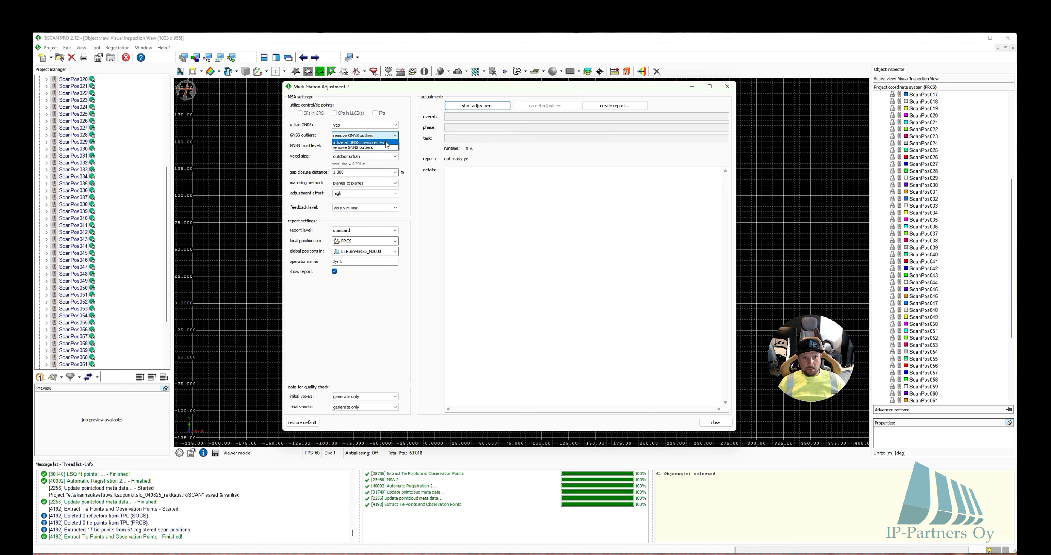
{"action": "left_click", "coordinate": [387, 143]}
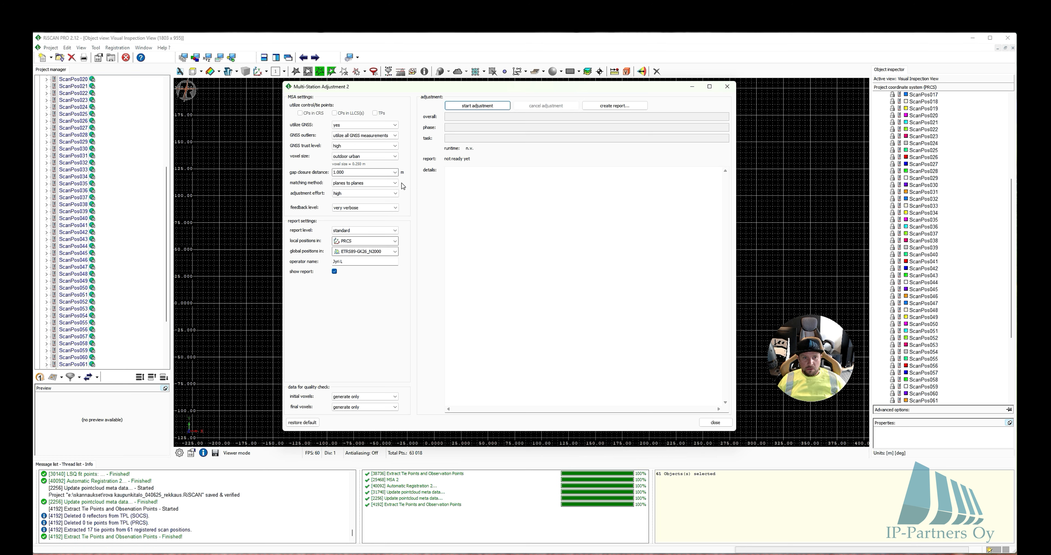
- Keep the planes to planes matching method and start the multi-station adjustment
{"action": "left_click", "coordinate": [379, 186]}
{"action": "left_click", "coordinate": [380, 186]}
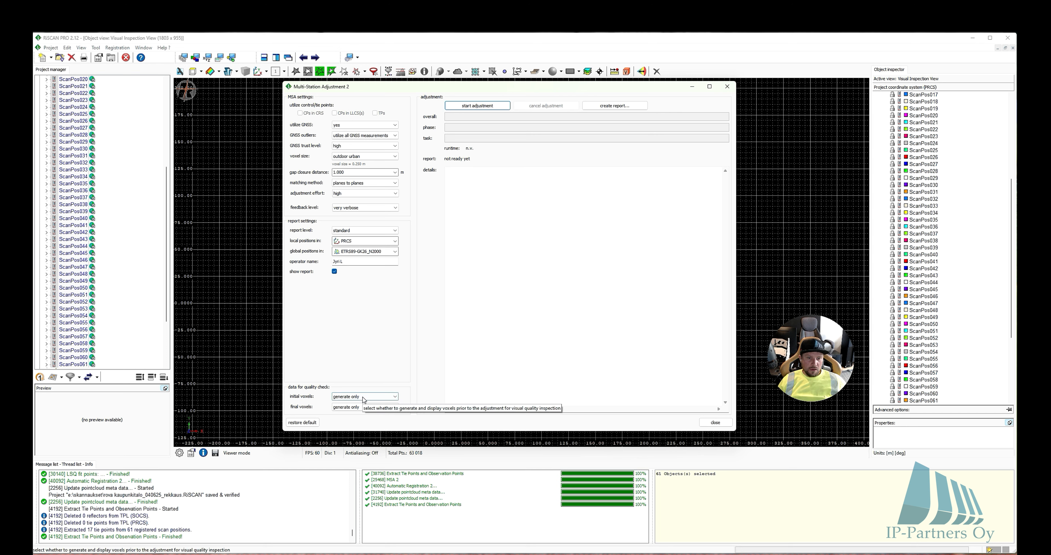
{"action": "left_click", "coordinate": [461, 107]}
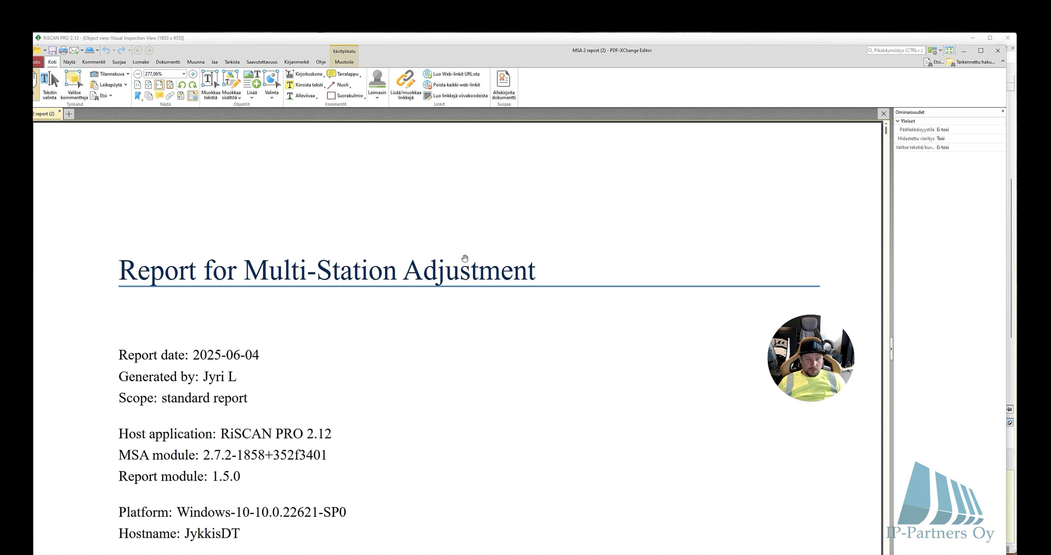
- Review the project summary, scan position maps and scan position table in the MSA 2 report
{"action": "scroll", "coordinate": [448, 322], "scroll_direction": "down", "scroll_amount": 3}
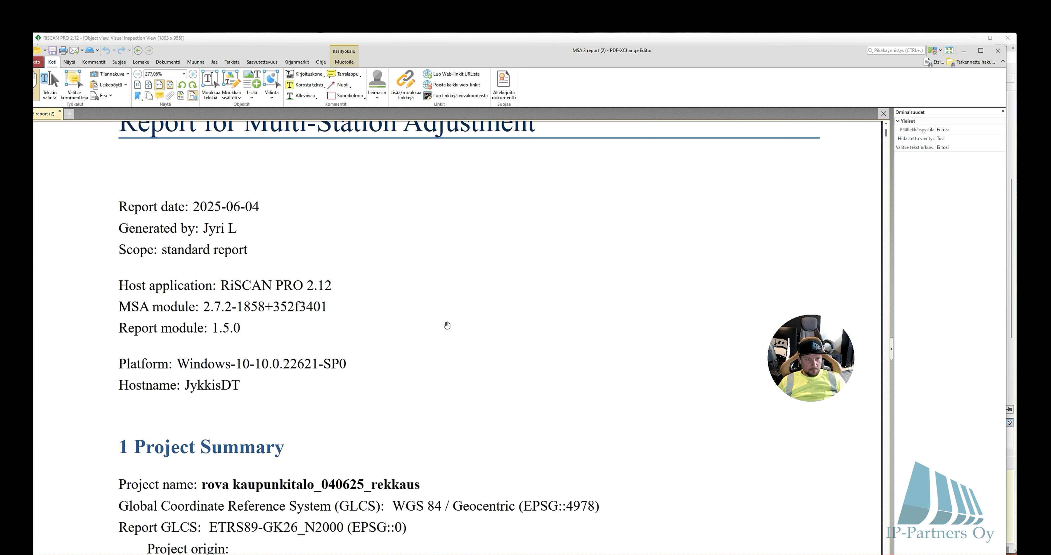
{"action": "scroll", "coordinate": [447, 325], "scroll_direction": "down", "scroll_amount": 5}
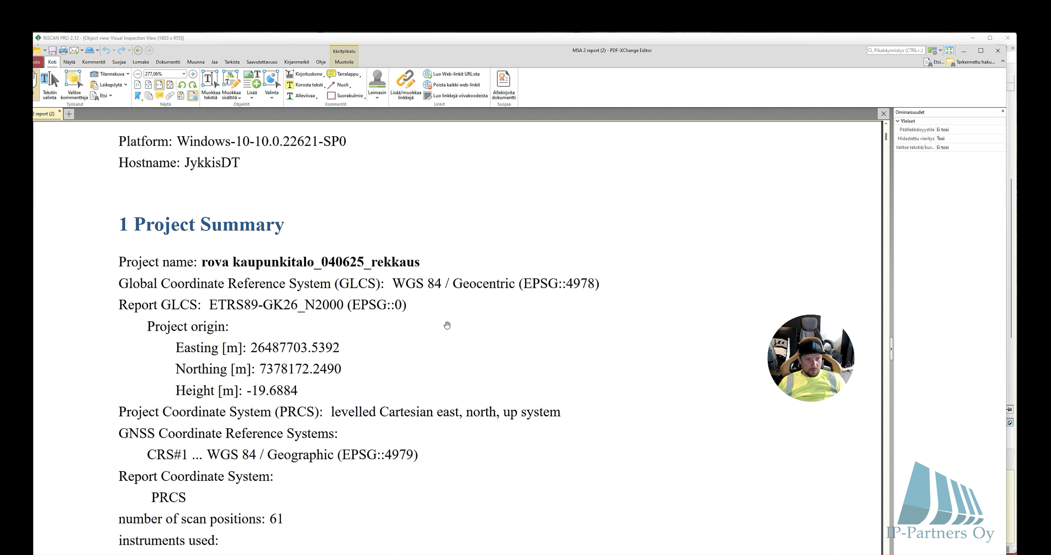
{"action": "scroll", "coordinate": [448, 322], "scroll_direction": "down", "scroll_amount": 9}
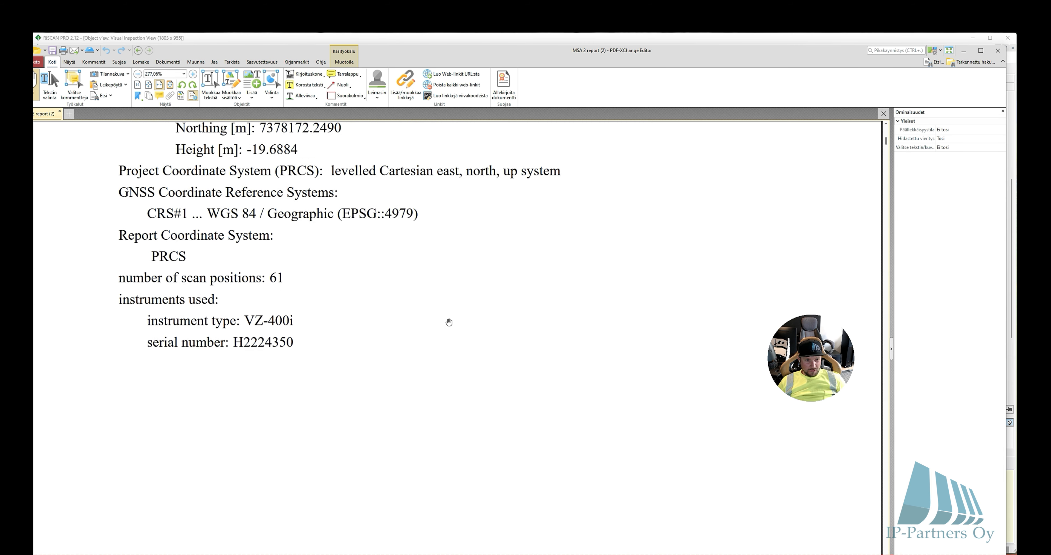
{"action": "scroll", "coordinate": [449, 322], "scroll_direction": "down", "scroll_amount": 8}
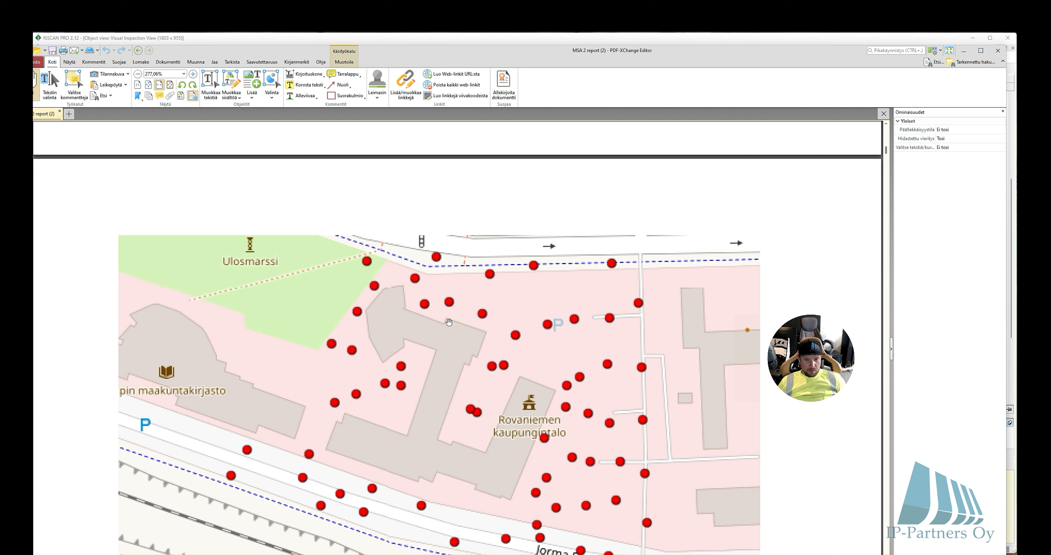
{"action": "scroll", "coordinate": [449, 322], "scroll_direction": "down", "scroll_amount": 12}
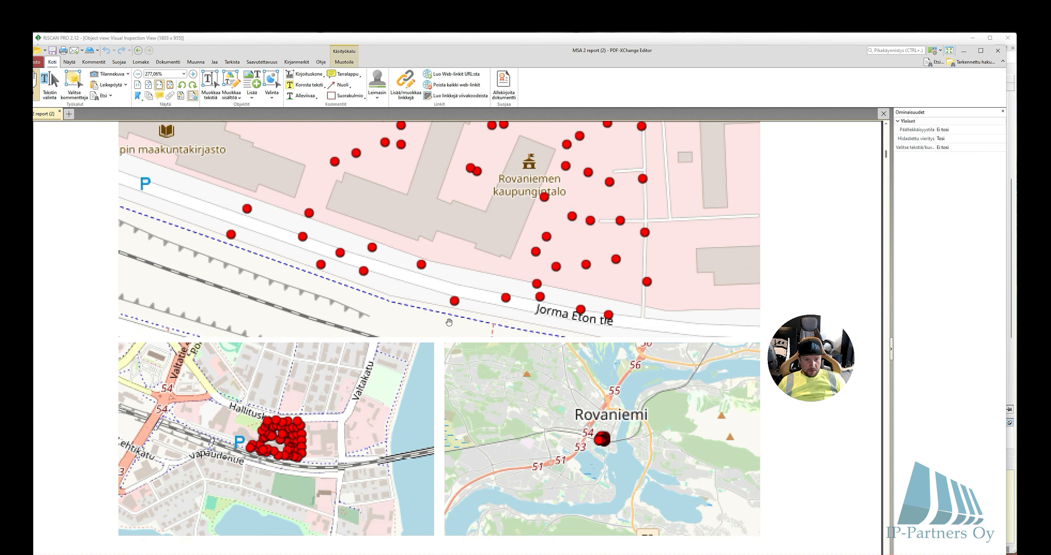
{"action": "scroll", "coordinate": [449, 322], "scroll_direction": "down", "scroll_amount": 20}
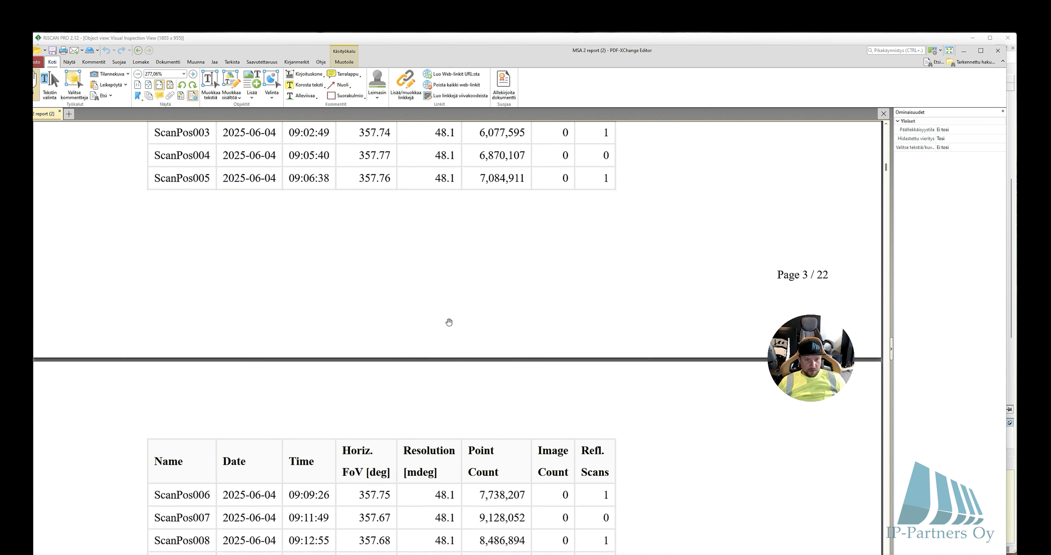
{"action": "scroll", "coordinate": [449, 322], "scroll_direction": "down", "scroll_amount": 20}
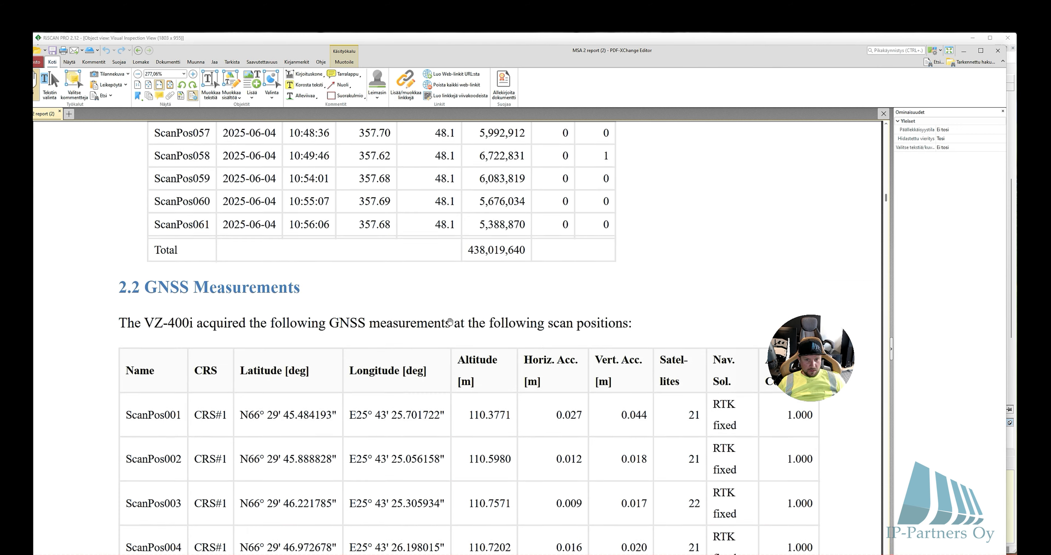
- Examine the accuracies, satellite counts and navigation solutions in the report's GNSS measurements table
{"action": "scroll", "coordinate": [450, 321], "scroll_direction": "down", "scroll_amount": 10}
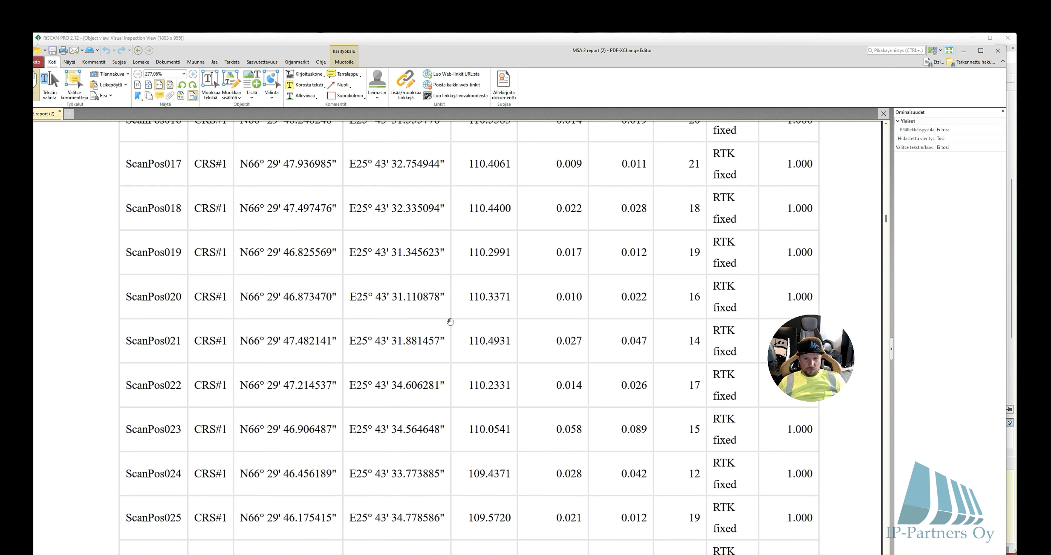
{"action": "scroll", "coordinate": [450, 322], "scroll_direction": "up", "scroll_amount": 6}
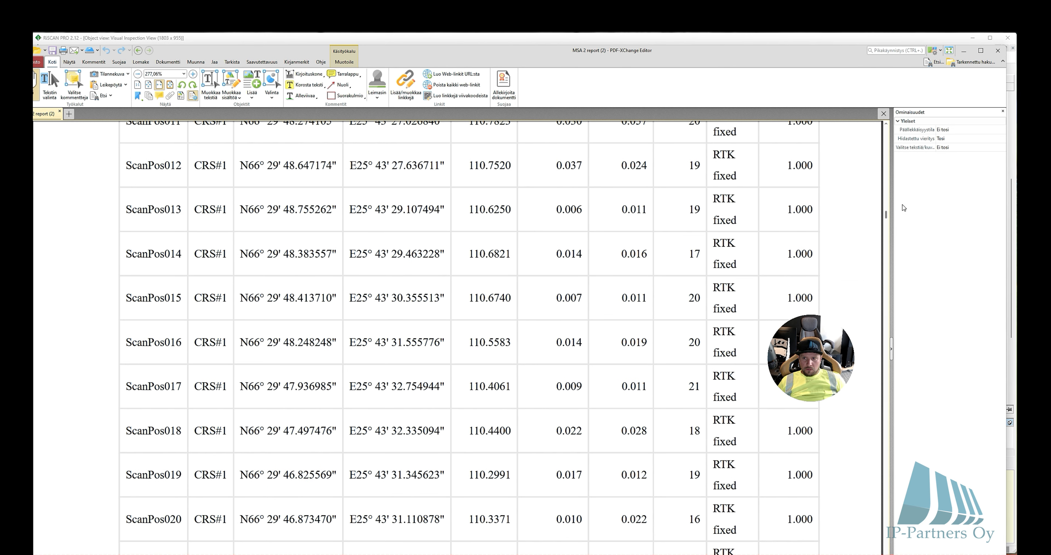
{"action": "left_click_drag", "start_coordinate": [887, 214], "coordinate": [887, 215]}
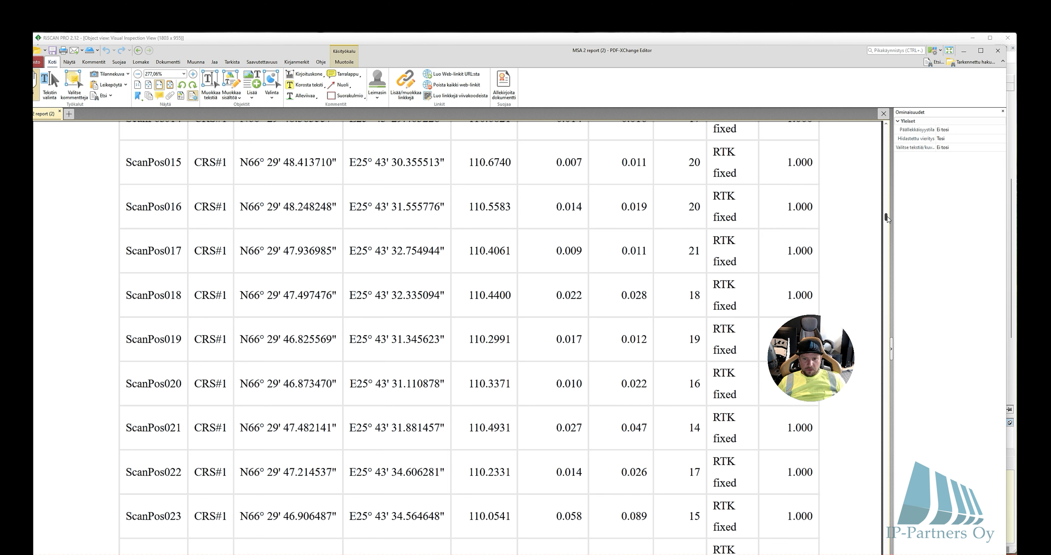
{"action": "left_click_drag", "start_coordinate": [689, 437], "coordinate": [694, 219]}
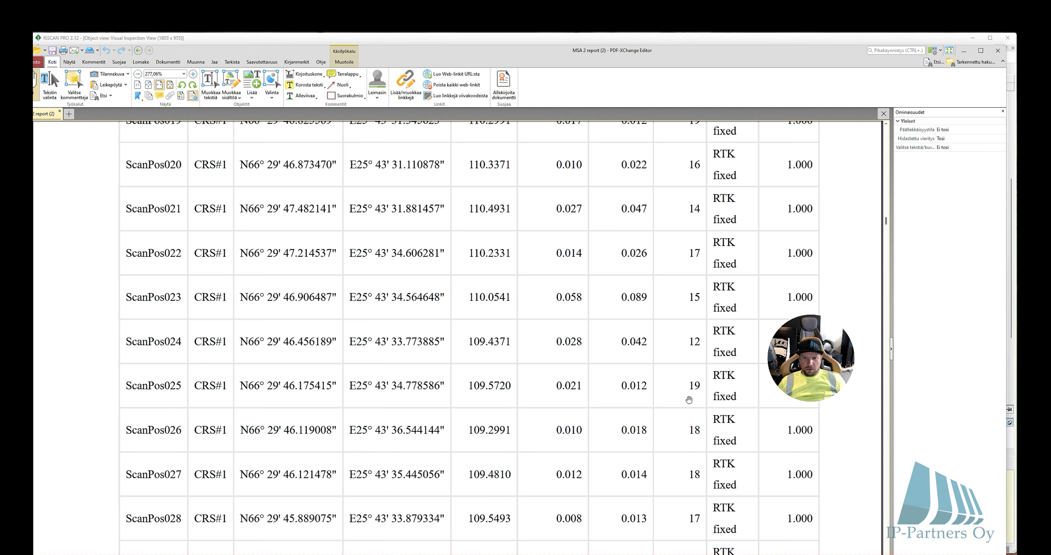
{"action": "scroll", "coordinate": [688, 399], "scroll_direction": "down", "scroll_amount": 5}
- Check the table of scan position changes from the adjustment, go through to the report's last page and close the report
{"action": "left_click_drag", "start_coordinate": [884, 225], "coordinate": [886, 393]}
{"action": "left_click_drag", "start_coordinate": [886, 395], "coordinate": [889, 435]}
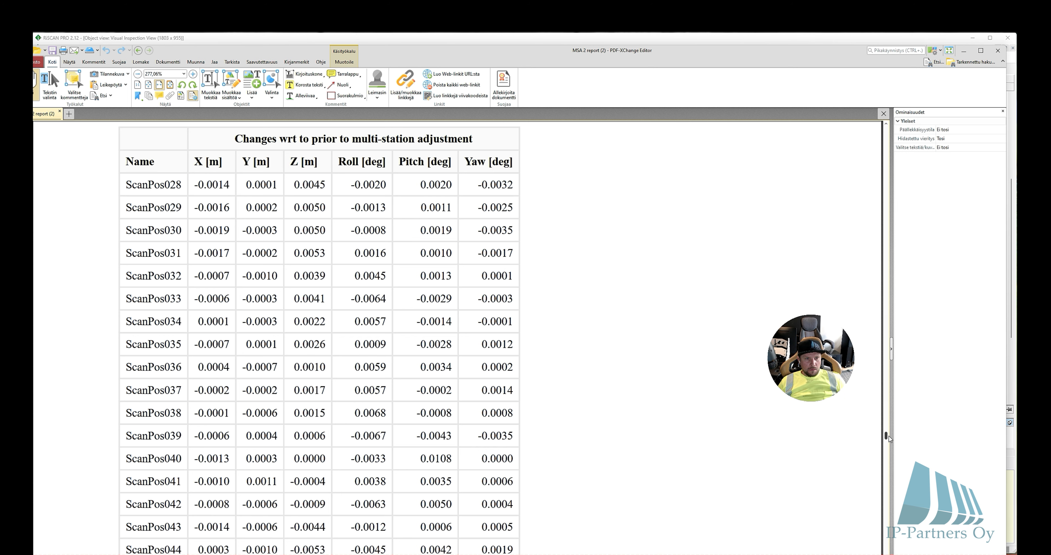
{"action": "left_click_drag", "start_coordinate": [889, 435], "coordinate": [886, 554]}
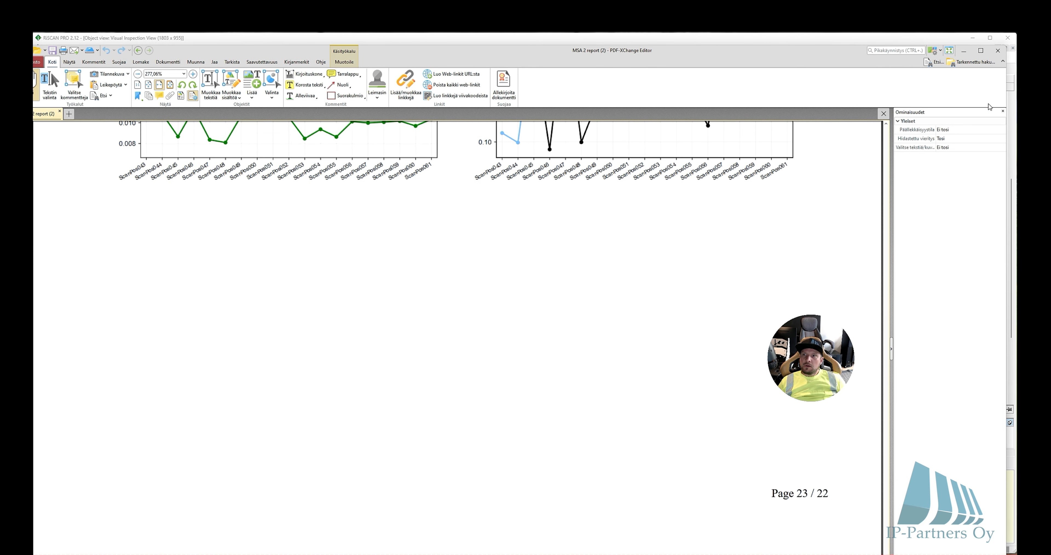
{"action": "left_click", "coordinate": [998, 51]}
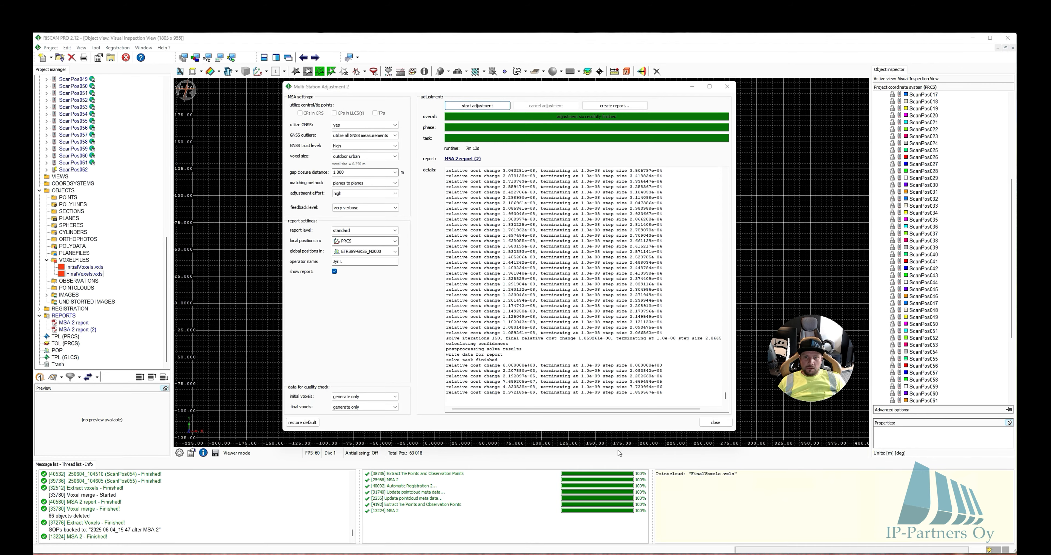
- Close the adjustment dialog and display the project's scans in the object view in the ETRS89-GK26_N2000 coordinate system
{"action": "left_click", "coordinate": [715, 422]}
{"action": "scroll", "coordinate": [521, 263], "scroll_direction": "up", "scroll_amount": 10}
{"action": "left_click_drag", "start_coordinate": [521, 263], "coordinate": [522, 285]}
{"action": "scroll", "coordinate": [102, 222], "scroll_direction": "up", "scroll_amount": 20}
{"action": "left_click", "coordinate": [877, 136]}
{"action": "left_click", "coordinate": [46, 107]}
{"action": "left_click", "coordinate": [81, 197]}
{"action": "right_click", "coordinate": [913, 178]}
{"action": "left_click", "coordinate": [928, 243]}
{"action": "left_click", "coordinate": [553, 365]}
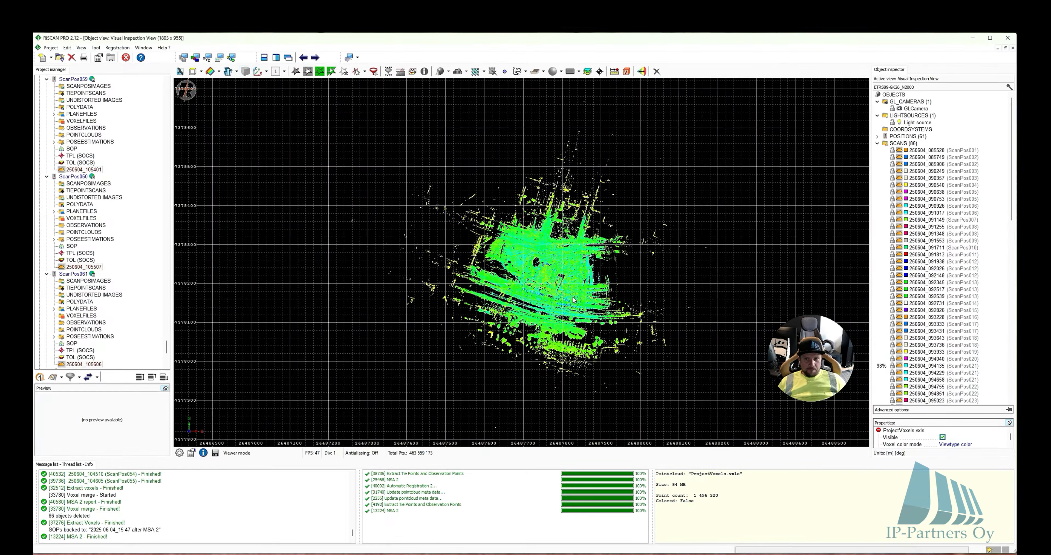
- Inspect the adjusted point cloud up close around the building corners and edges
{"action": "scroll", "coordinate": [573, 299], "scroll_direction": "up", "scroll_amount": 15}
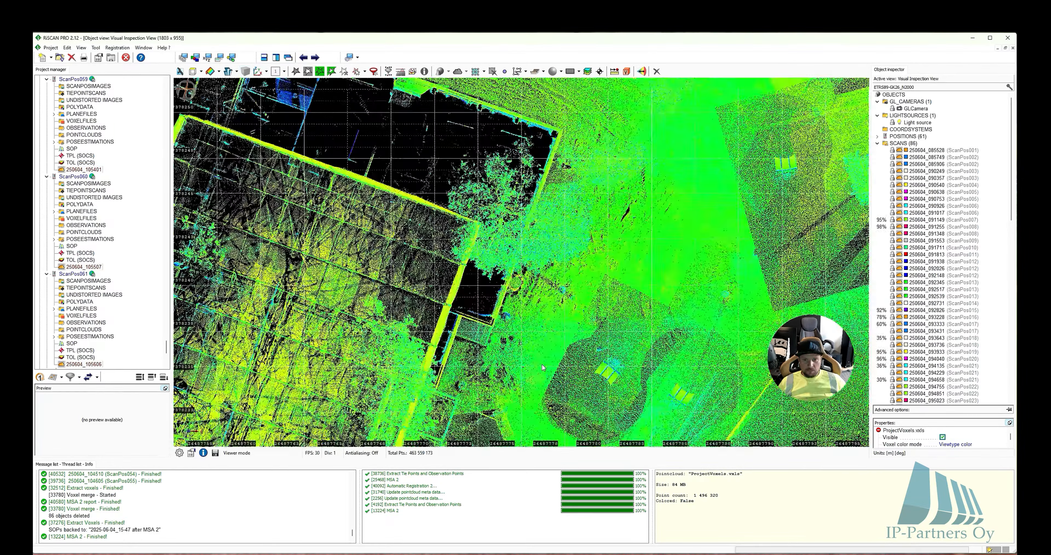
{"action": "scroll", "coordinate": [530, 245], "scroll_direction": "down", "scroll_amount": 8}
{"action": "scroll", "coordinate": [493, 183], "scroll_direction": "up", "scroll_amount": 10}
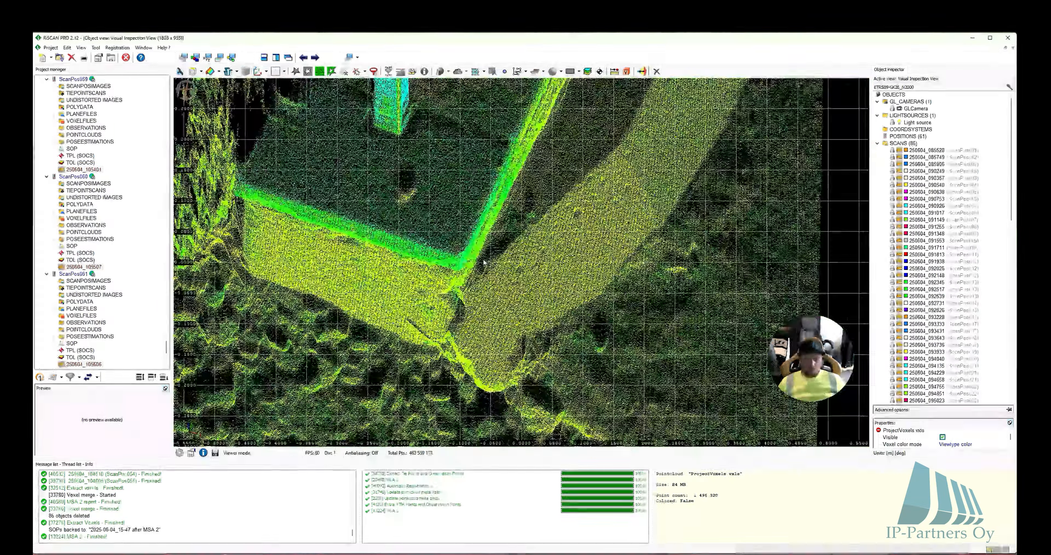